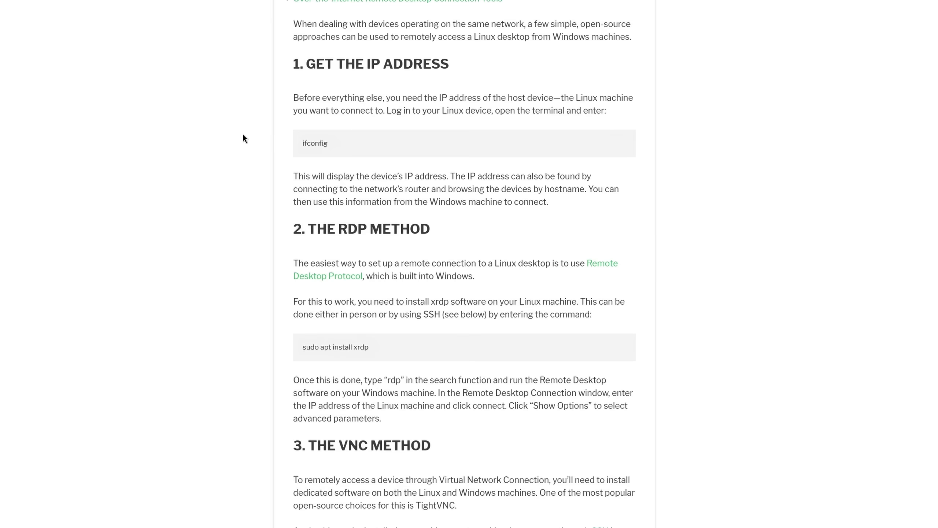
Step: Highlight the tightvncserver install command in the remote-desktop article, then scroll Flathub's Productivity app grid
scroll(446, 157, down, 5)
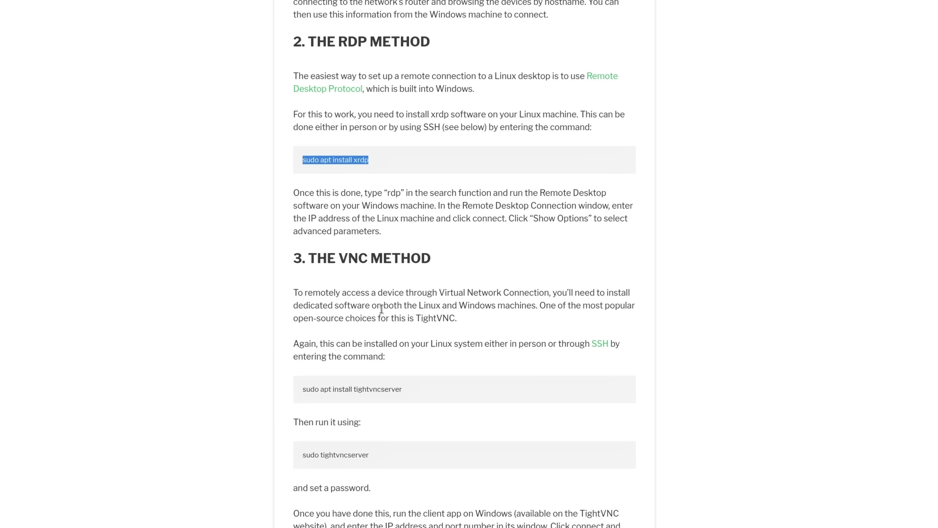
drag(429, 392, 302, 390)
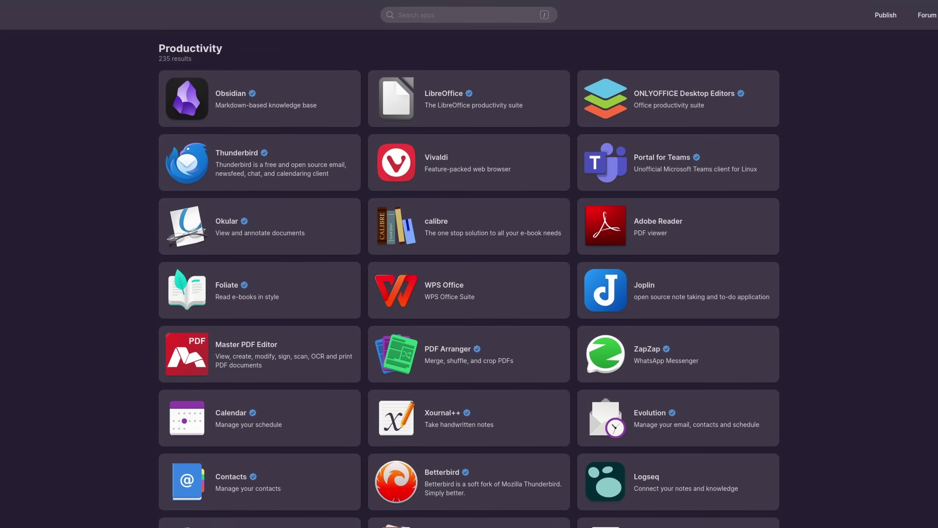
scroll(470, 281, down, 2)
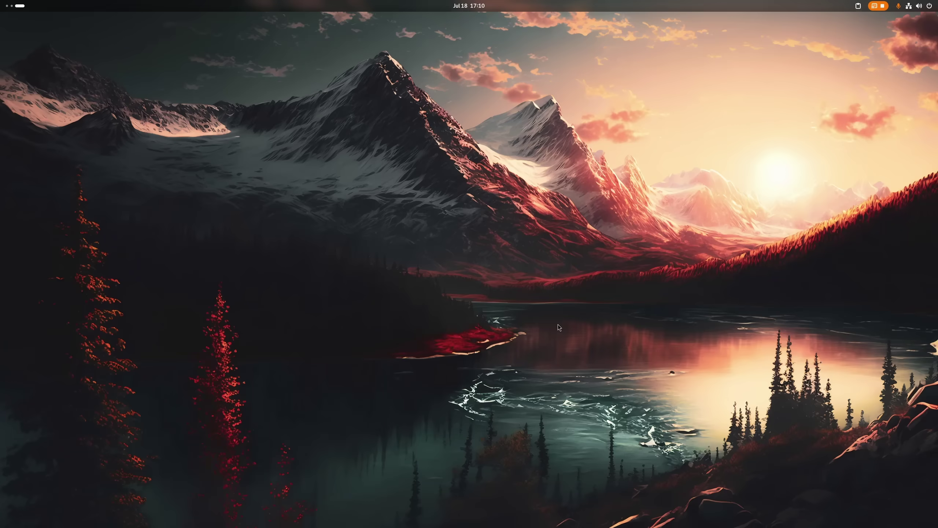
Step: From the Activities overview, drag Steam from the dash onto the empty workspace
key(super)
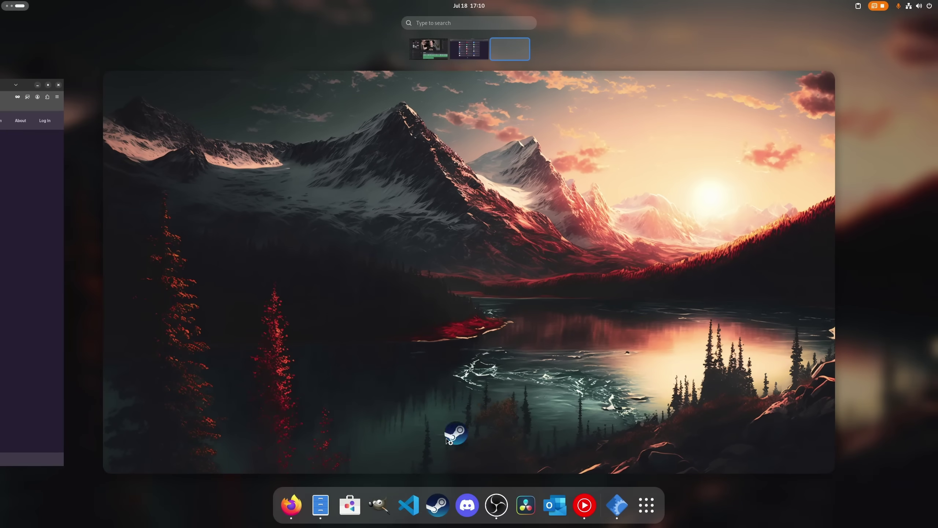
drag(448, 441, 449, 439)
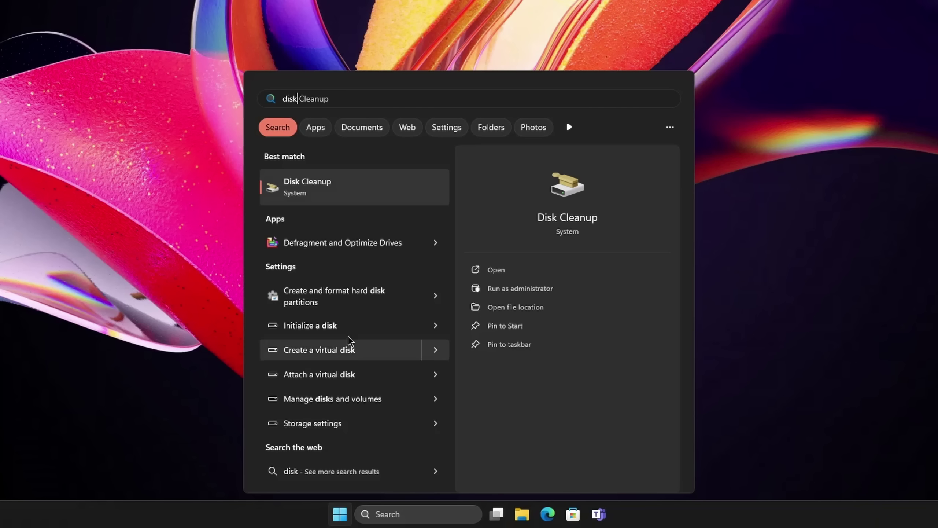
Step: Initialize the new 32 GB Disk 1, label its simple volume 'Second Dis', and browse for a VHD location
click(356, 303)
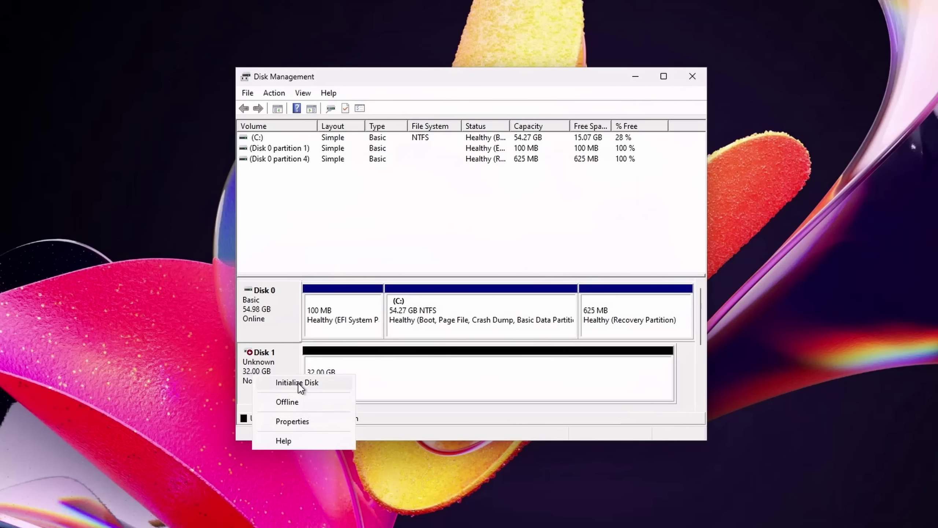
click(299, 383)
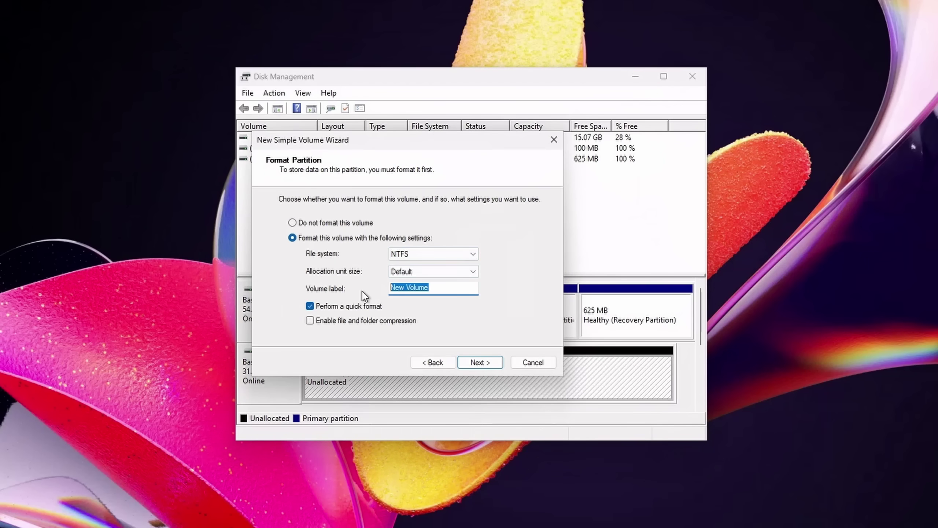
text(Second Dis)
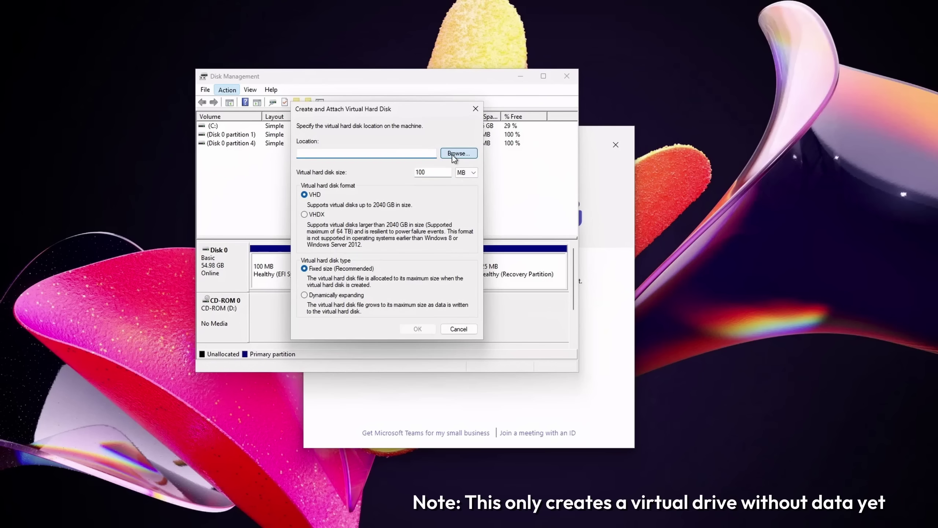
click(454, 153)
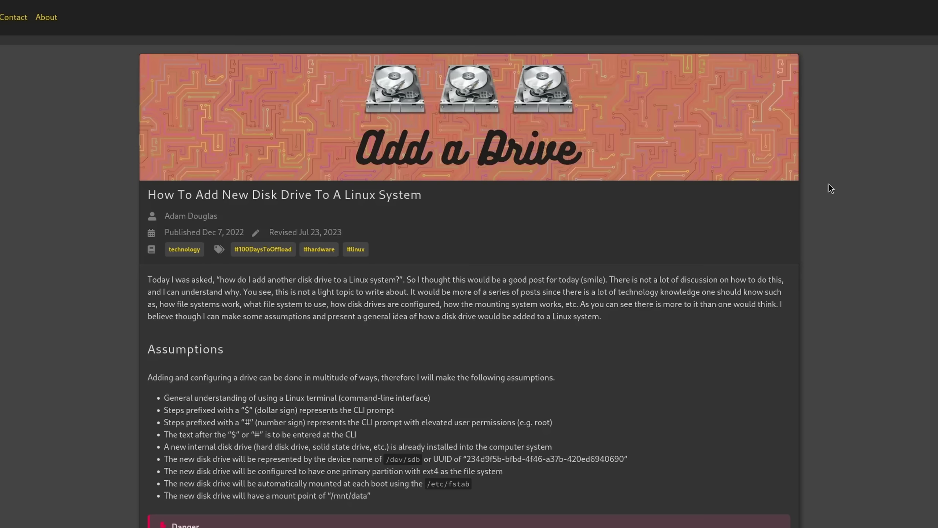
scroll(830, 184, down, 8)
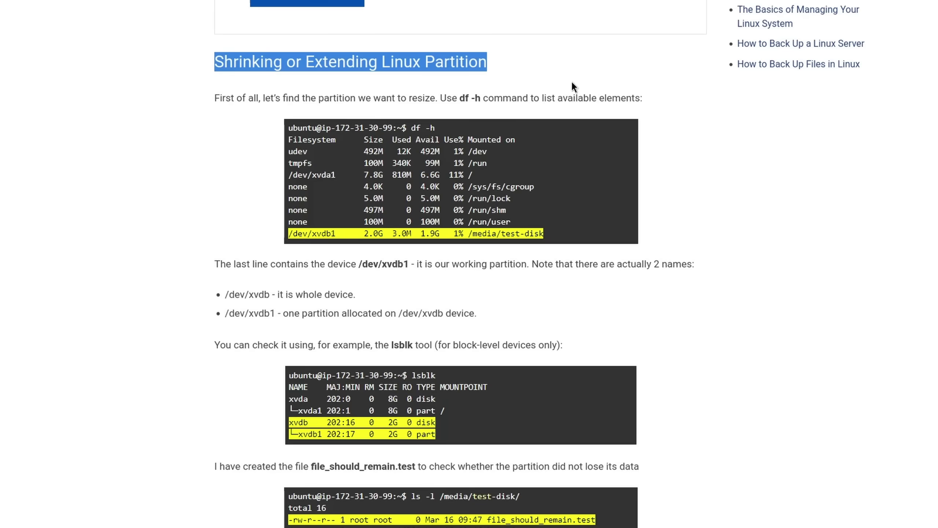
Step: Mount HDDGaming from Other Locations, authenticating with the account password, and browse its folders
scroll(681, 174, down, 6)
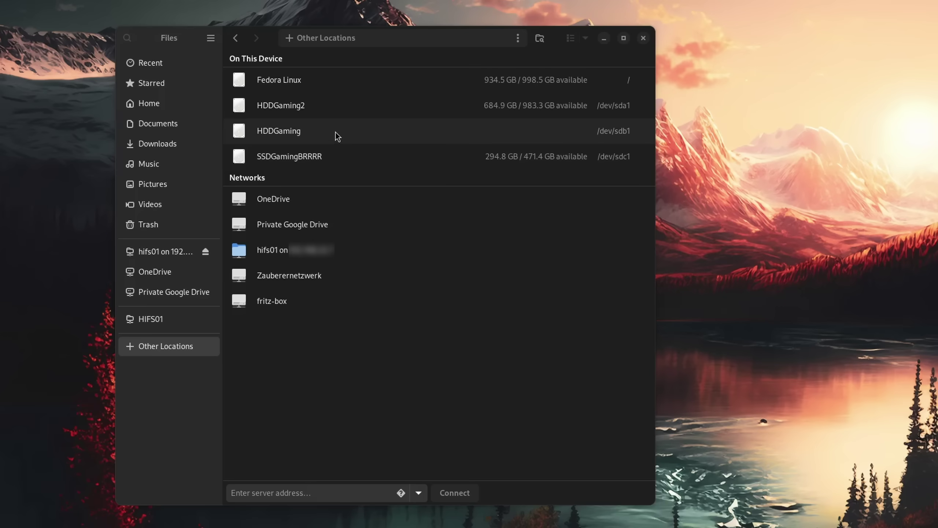
click(336, 133)
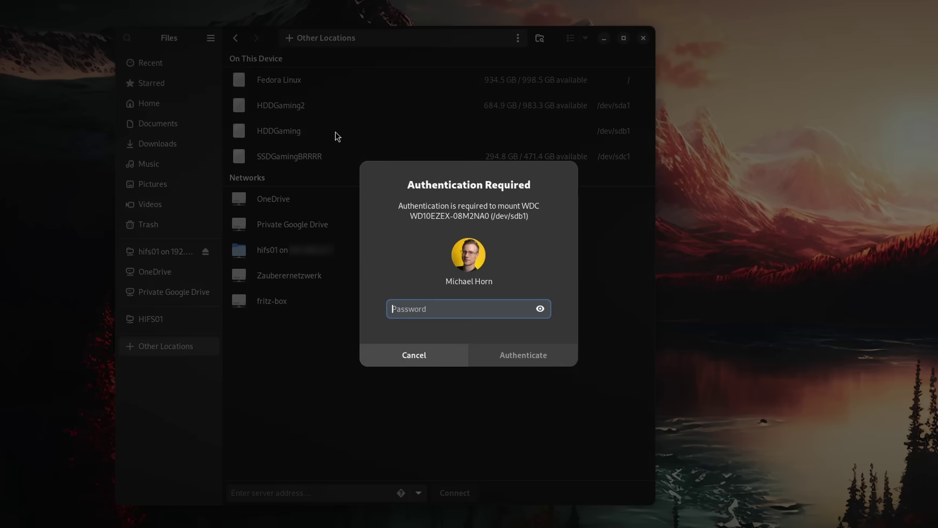
text(********)
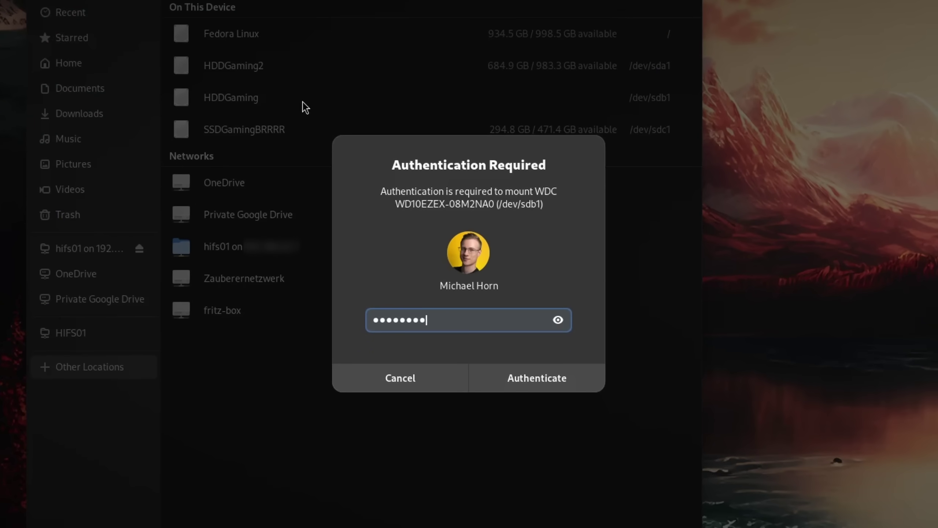
key(Return)
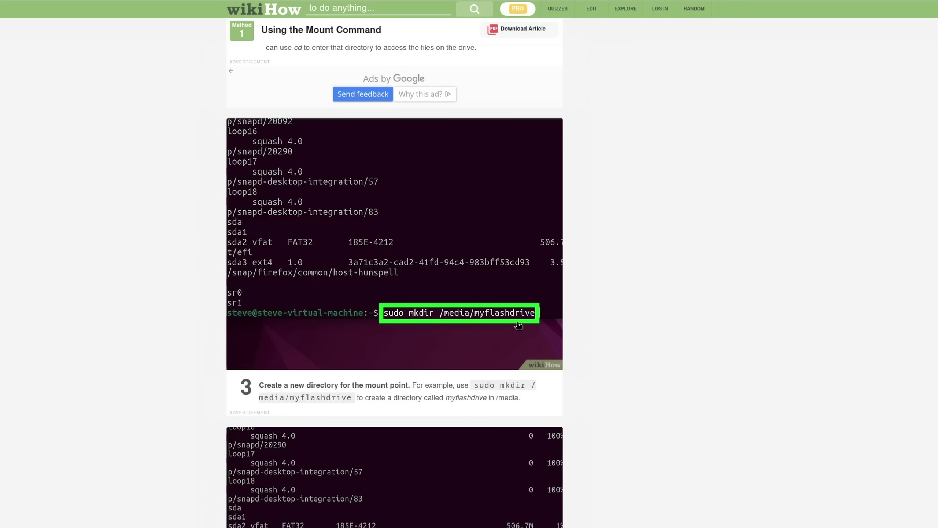
scroll(519, 325, down, 8)
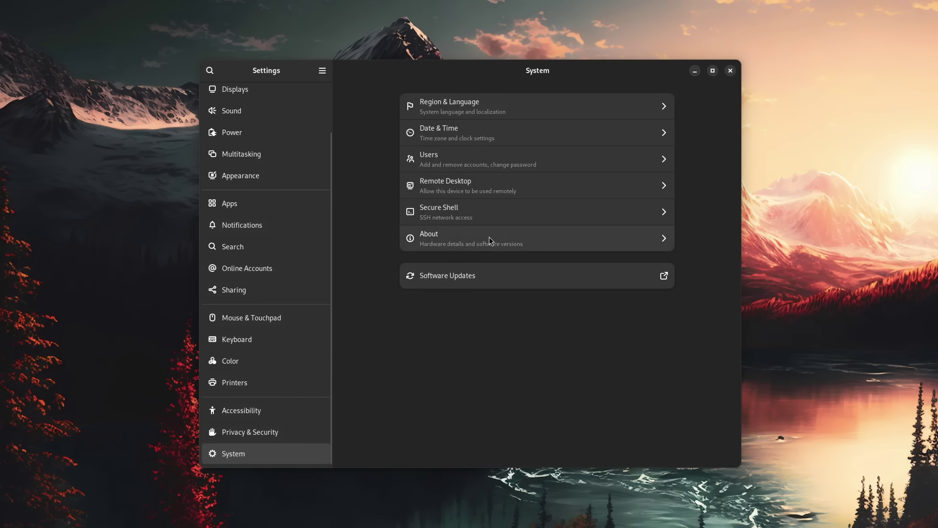
Step: Review the About page and full system details, then close the lsblk terminal and details dialog
click(489, 237)
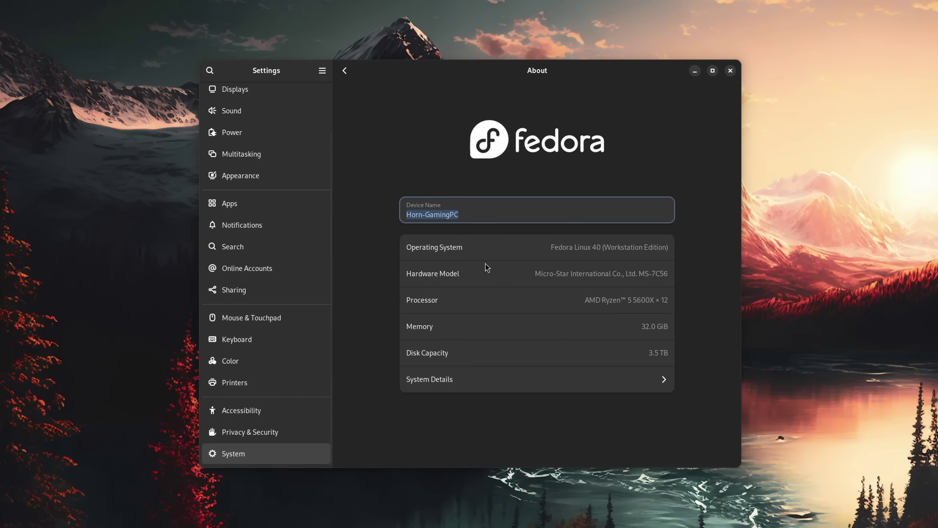
click(511, 380)
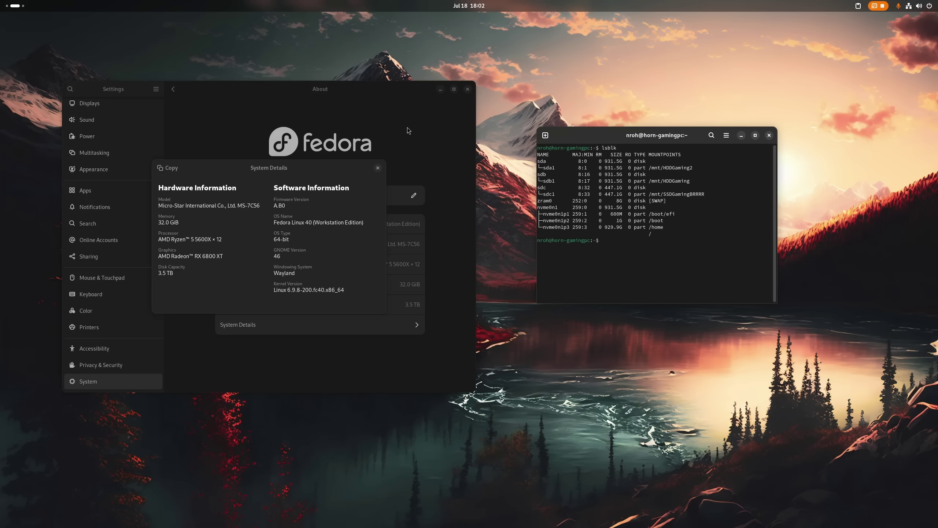
click(691, 133)
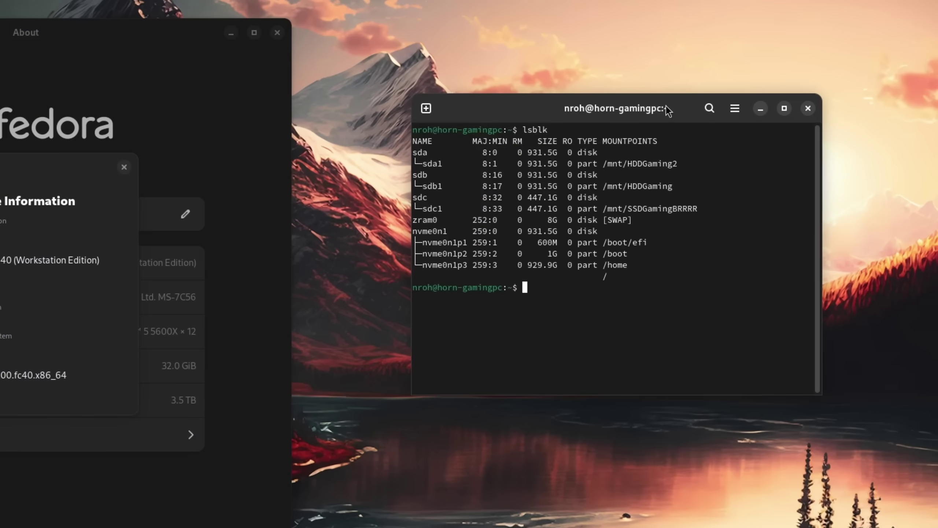
click(808, 108)
click(124, 167)
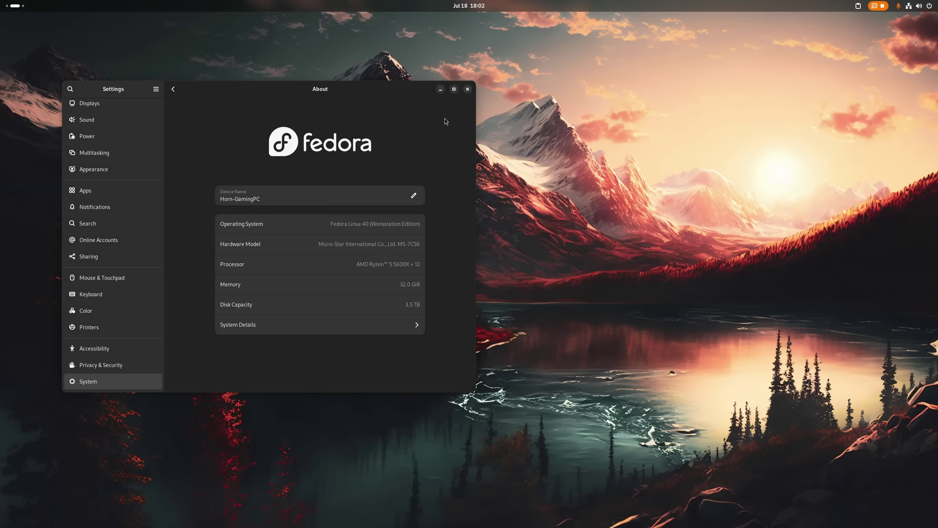
Step: Close Settings and search the overview for 'disk'
click(468, 89)
key(super)
text(disk)
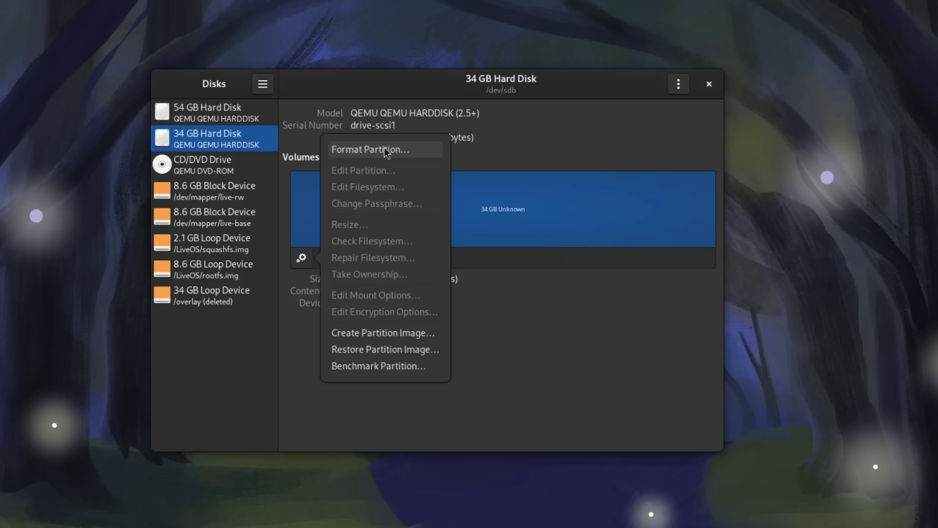
Step: Format the partition as 'MyDisk' with LUKS password protection
click(384, 149)
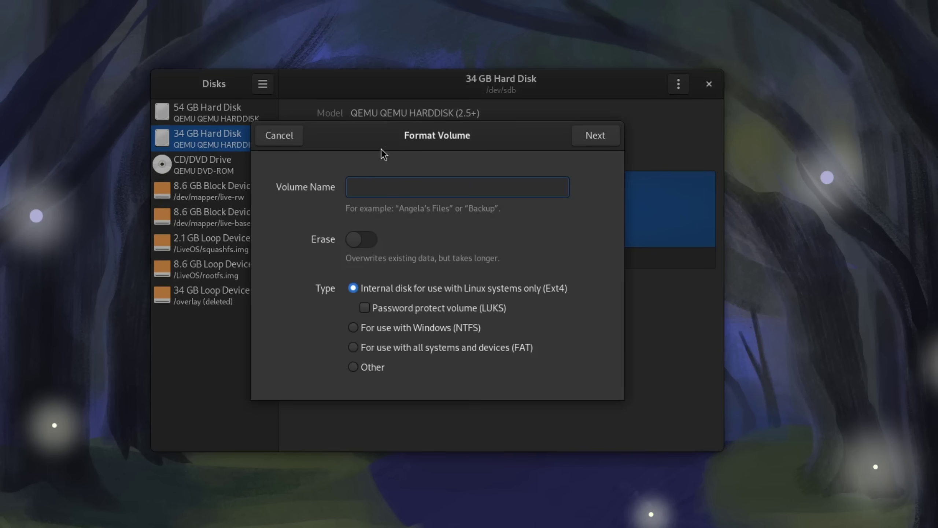
text(MyDisk)
click(364, 308)
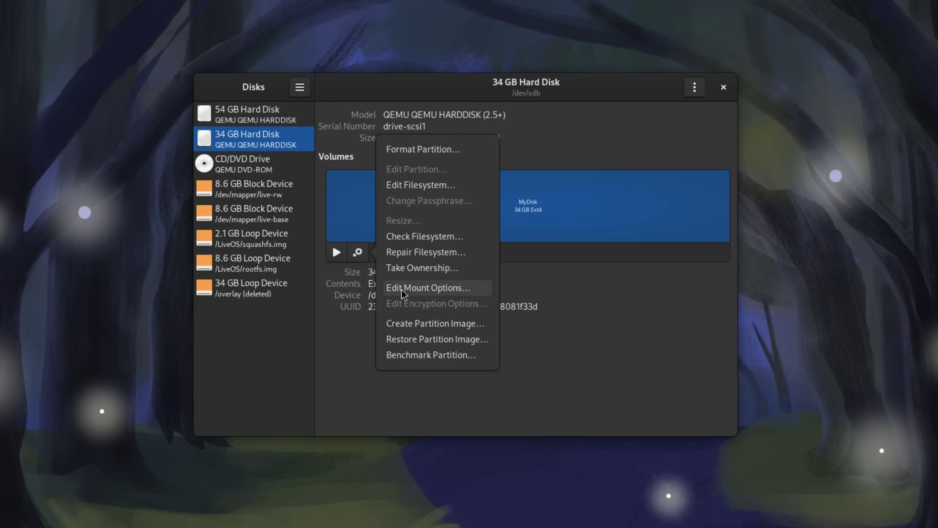
Step: Turn off User Session Defaults in the mount options and review partition resizing
click(402, 290)
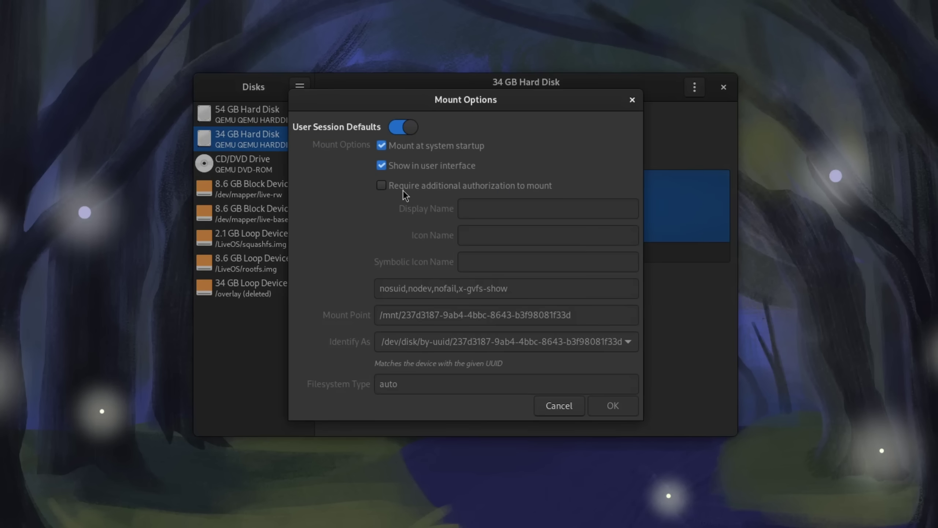
click(406, 129)
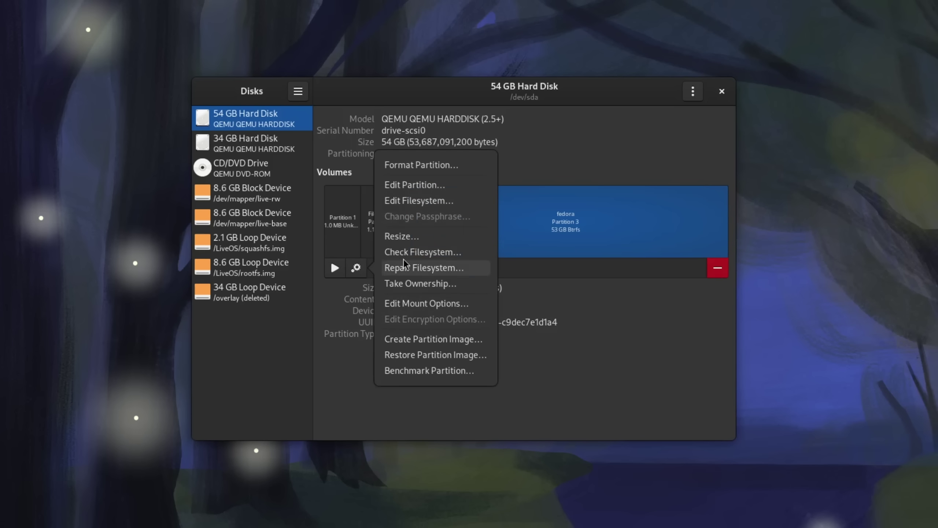
click(403, 236)
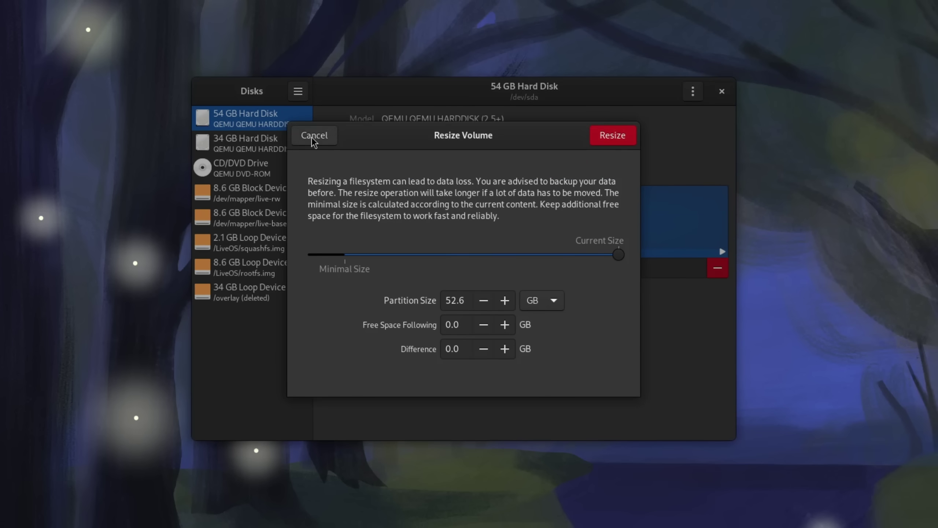
Step: Enable applying write cache settings in the 480 GB drive's settings
click(630, 85)
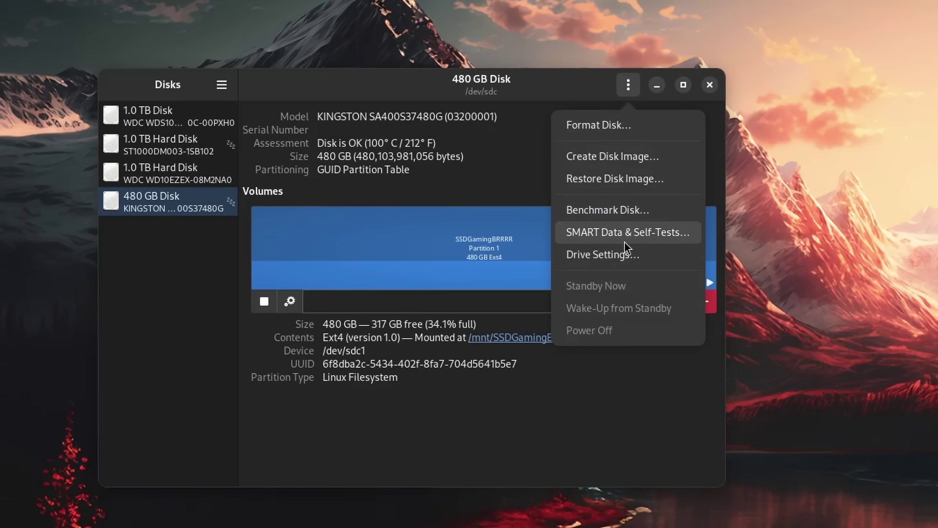
click(625, 246)
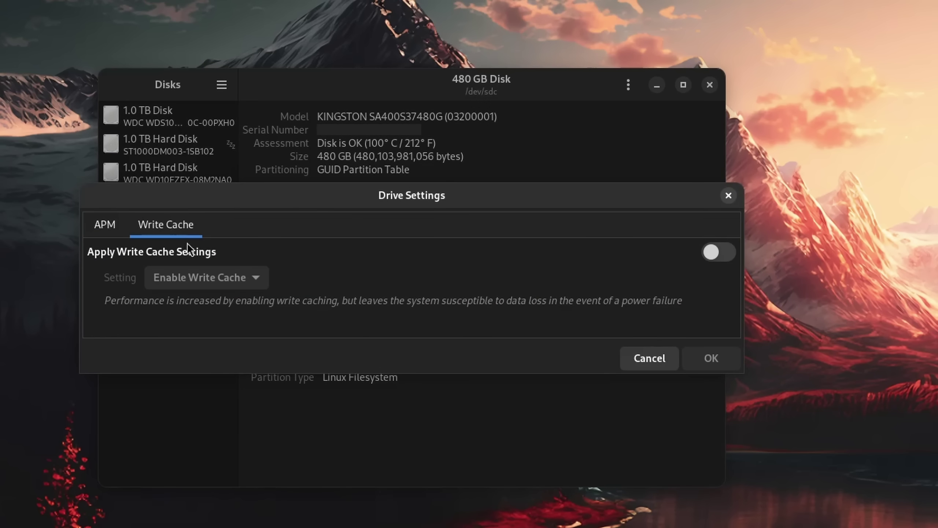
click(704, 252)
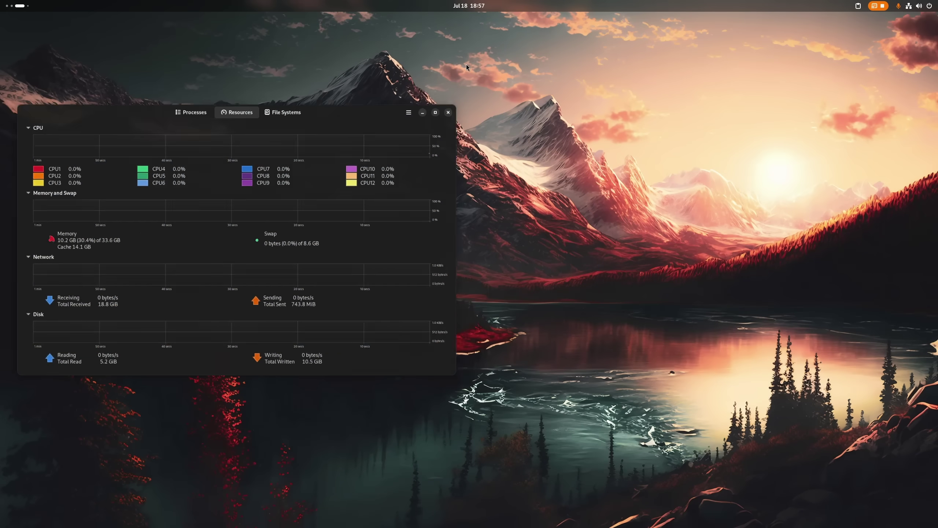
Step: Center System Monitor, show processes as a dependency tree, and cancel stopping firefox
drag(381, 102, 614, 150)
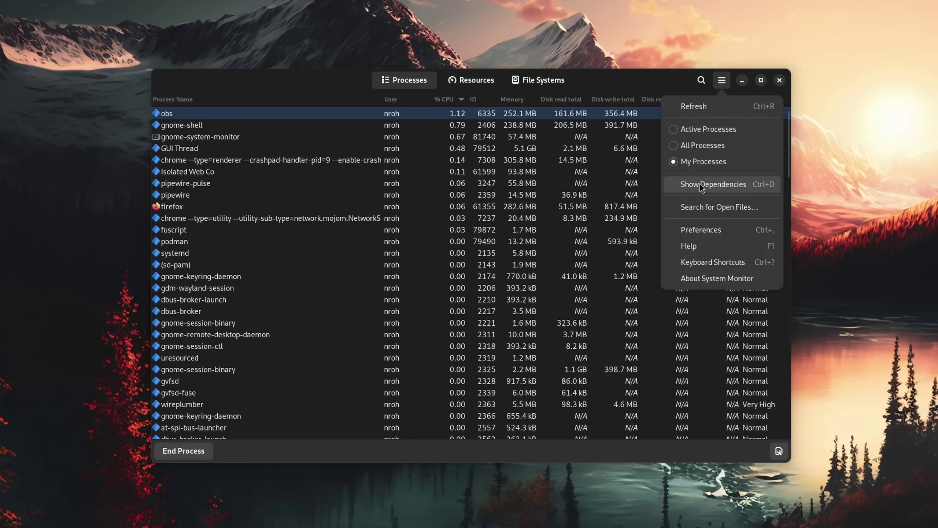
click(701, 185)
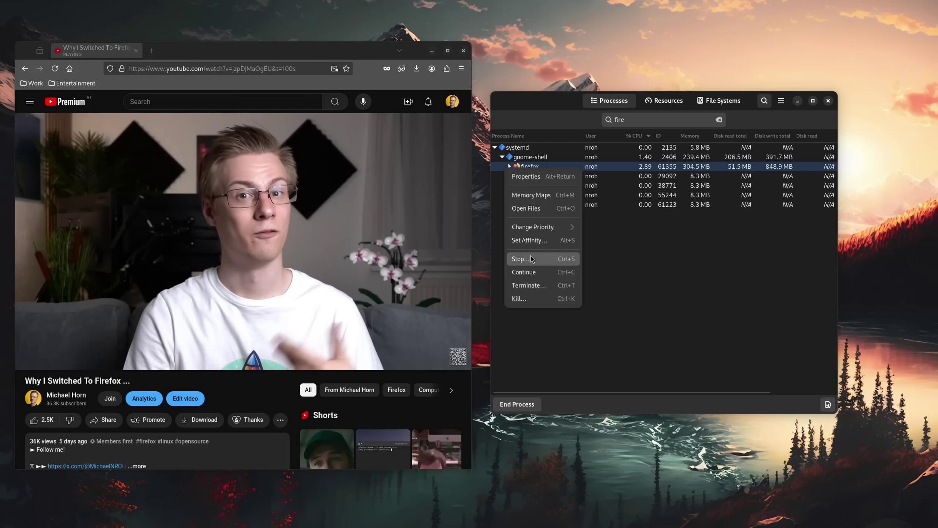
click(525, 244)
click(697, 291)
Step: End the firefox process and confirm
right_click(510, 167)
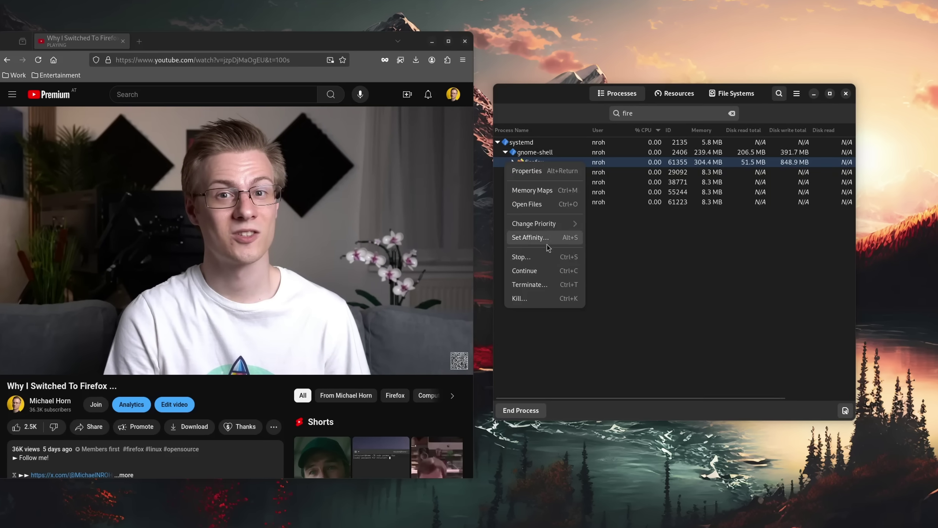
click(543, 271)
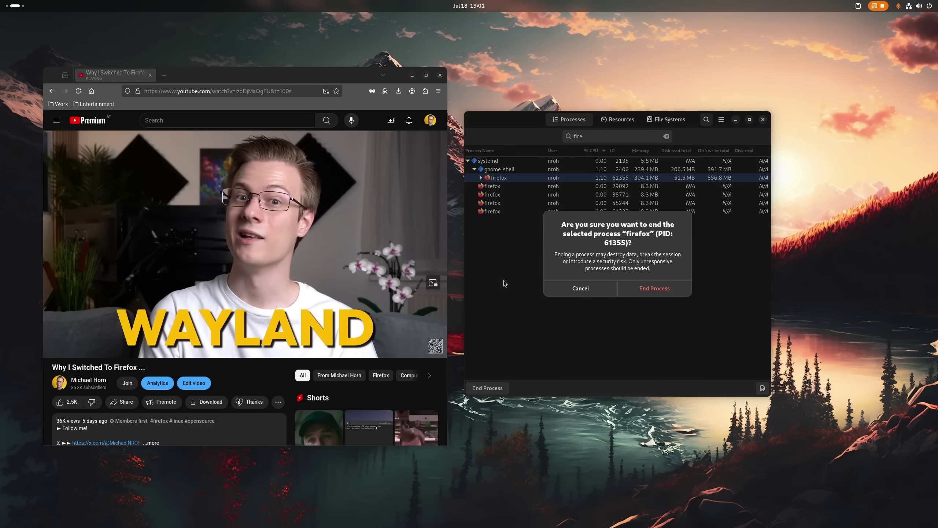
click(653, 291)
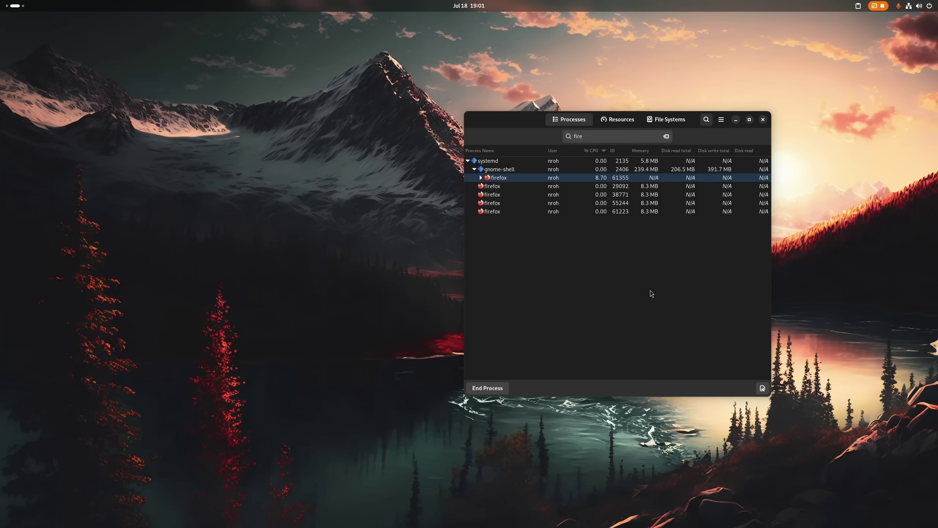
Step: Uncheck every CPU in firefox 29092's affinity, then open Mission Center's app page in Software
right_click(491, 186)
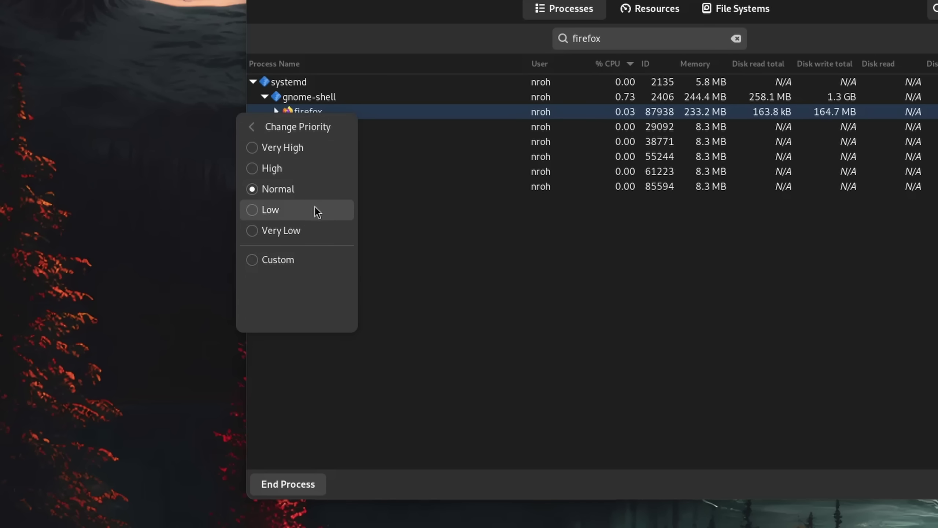
click(252, 126)
click(313, 227)
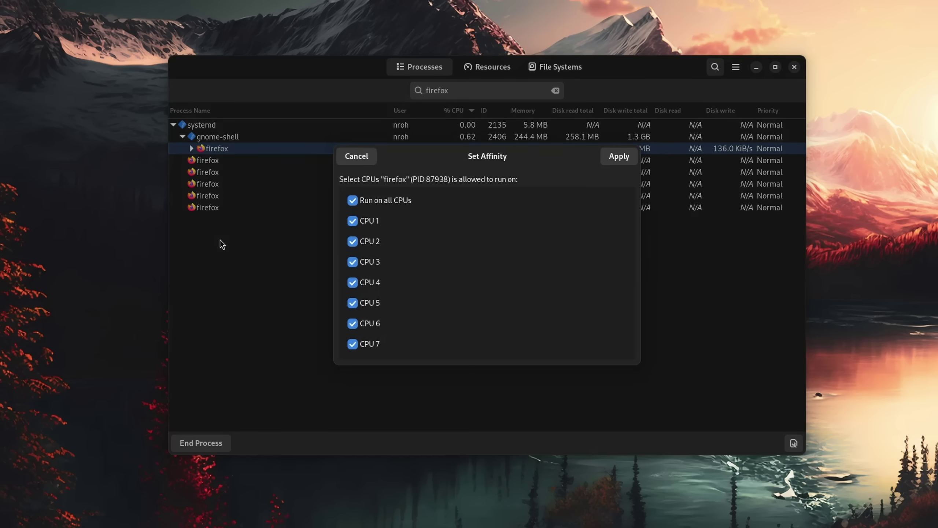
click(385, 200)
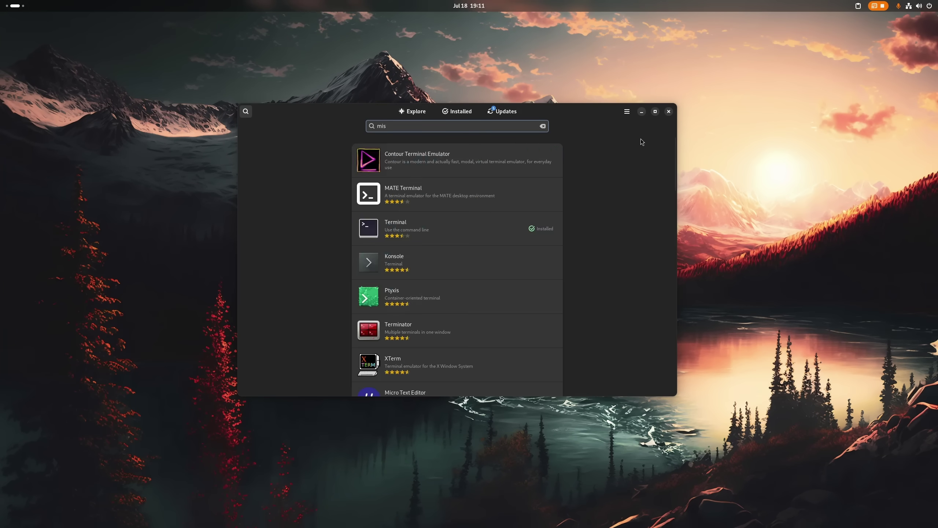
text(on)
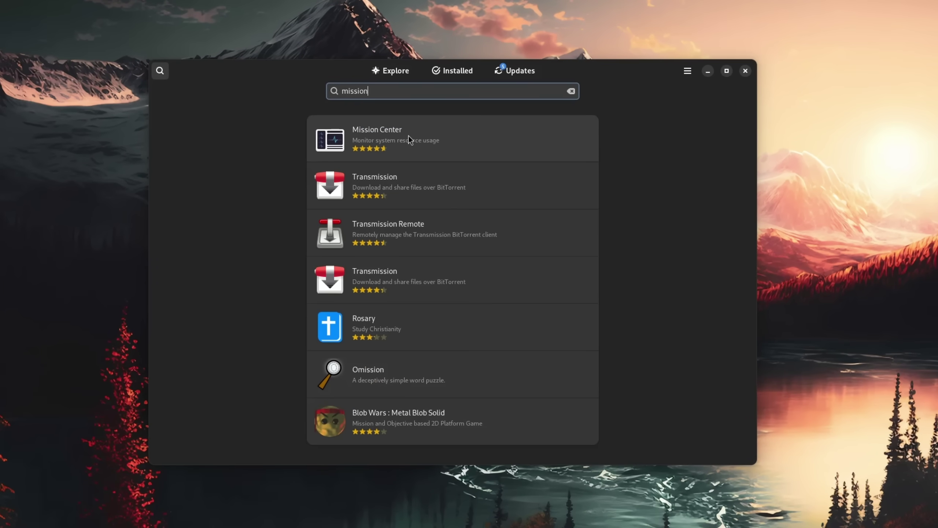
click(409, 141)
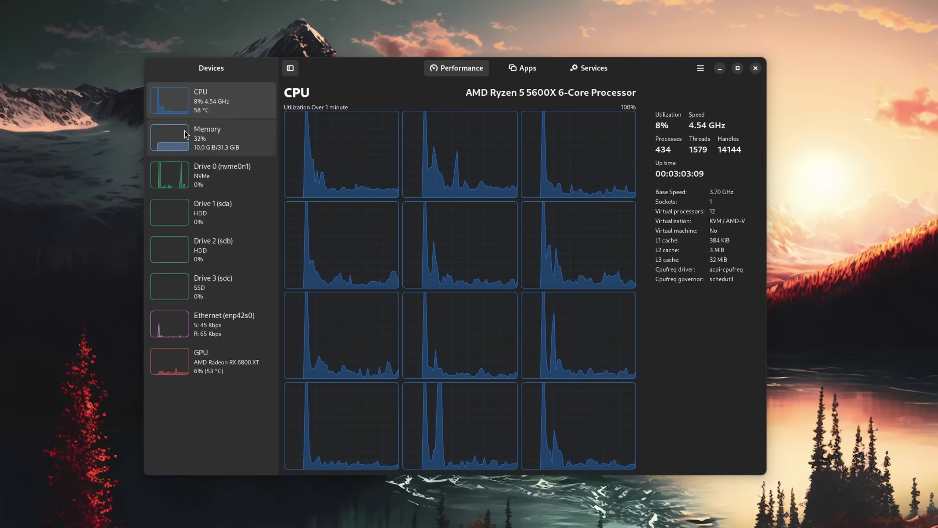
Step: View Memory and Drive 0 (nvme0n1) usage, then switch to the Apps list
click(207, 137)
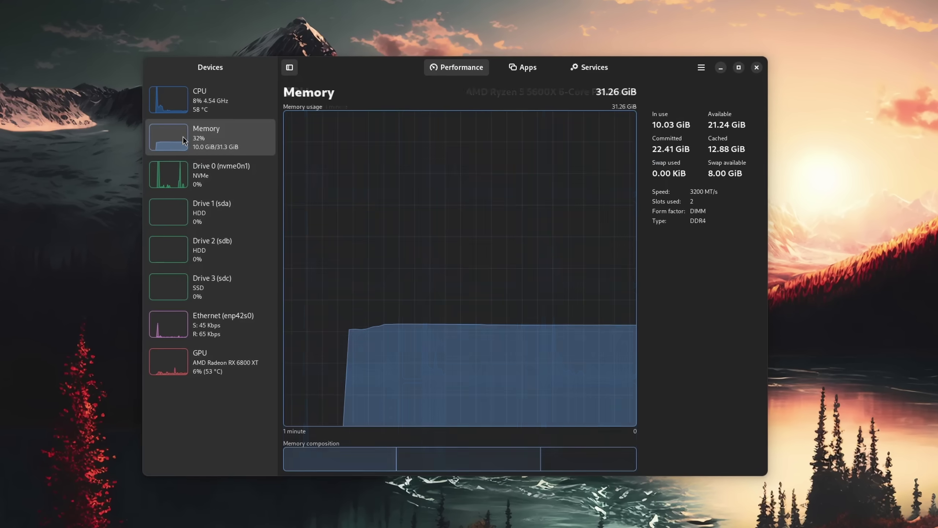
click(237, 186)
click(532, 67)
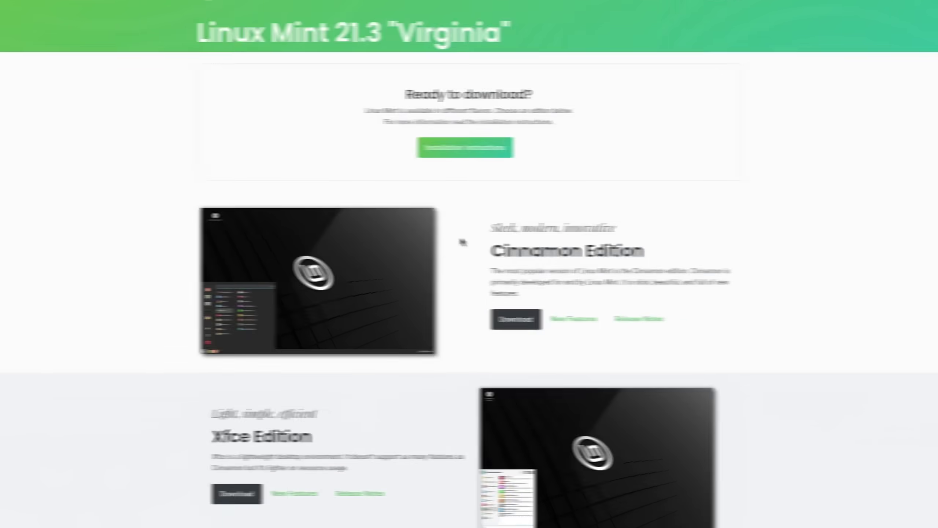
Step: Pick Linux Mint on Flathub's Quick Setup page and scroll through its setup instructions
scroll(480, 318, down, 10)
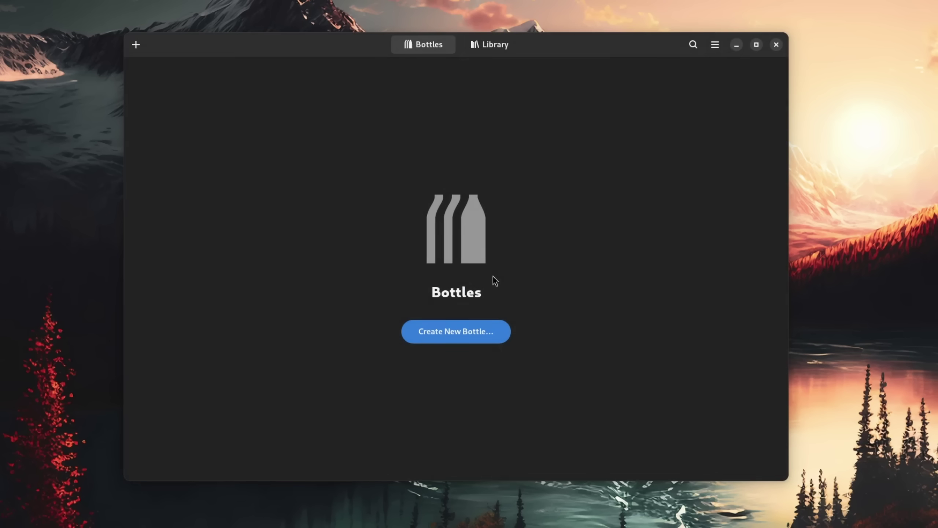
Step: Check Import for existing prefixes, then open Create New Bottle
click(707, 72)
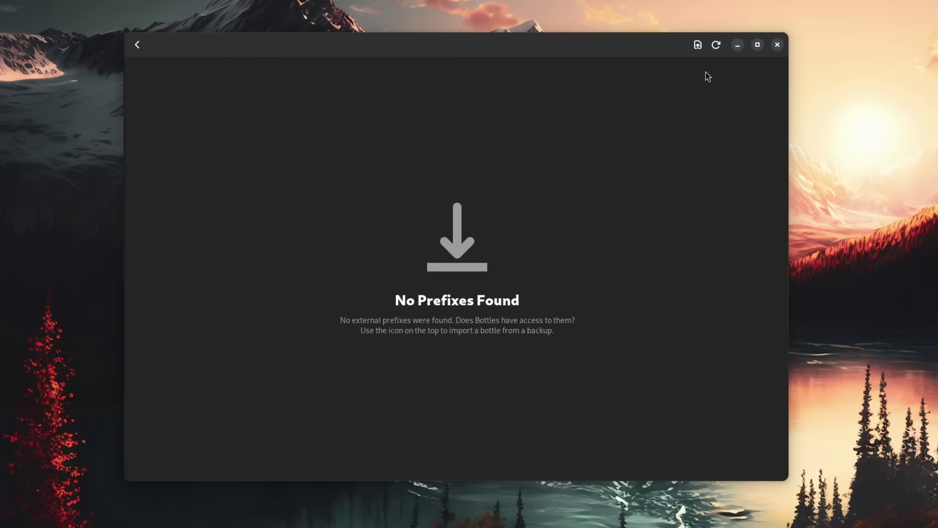
click(136, 45)
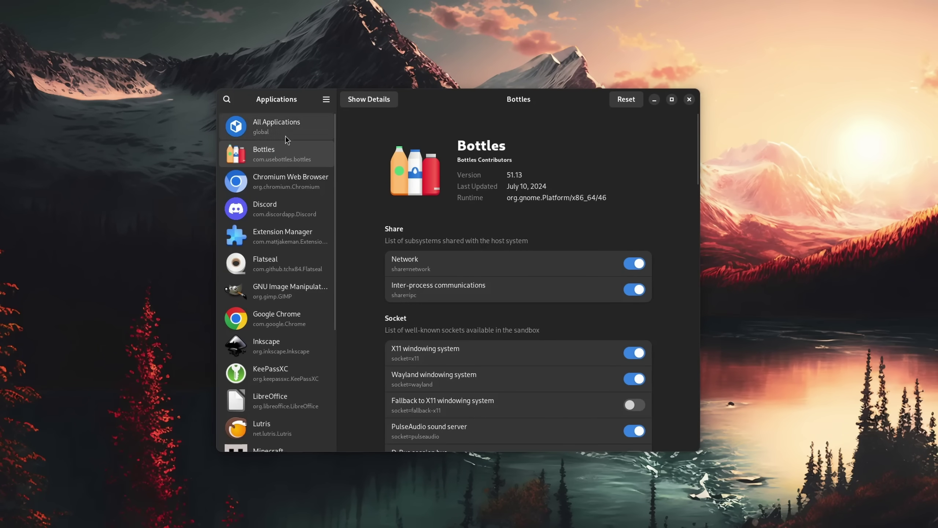
Step: Add /mnt/HDDGaming to Bottles' Other files filesystem access, then add another path entry
scroll(361, 180, down, 10)
scroll(361, 177, down, 8)
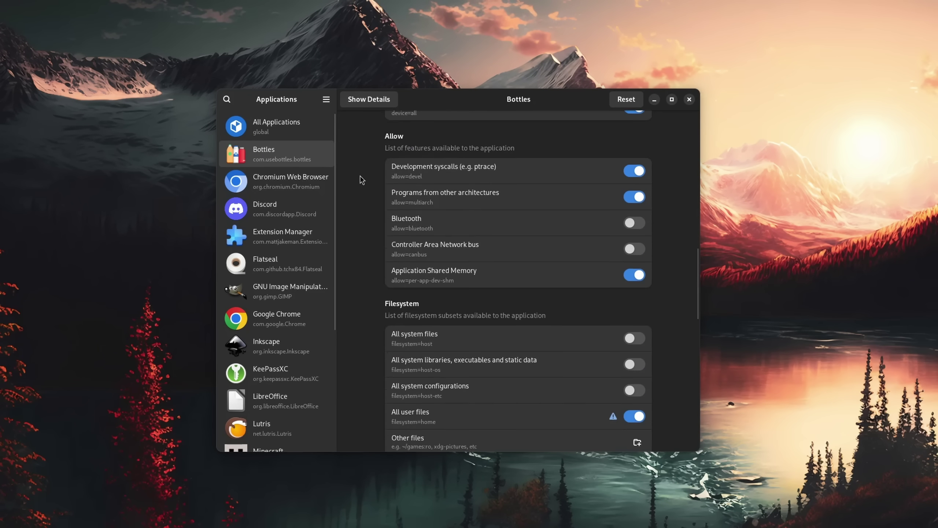
click(638, 291)
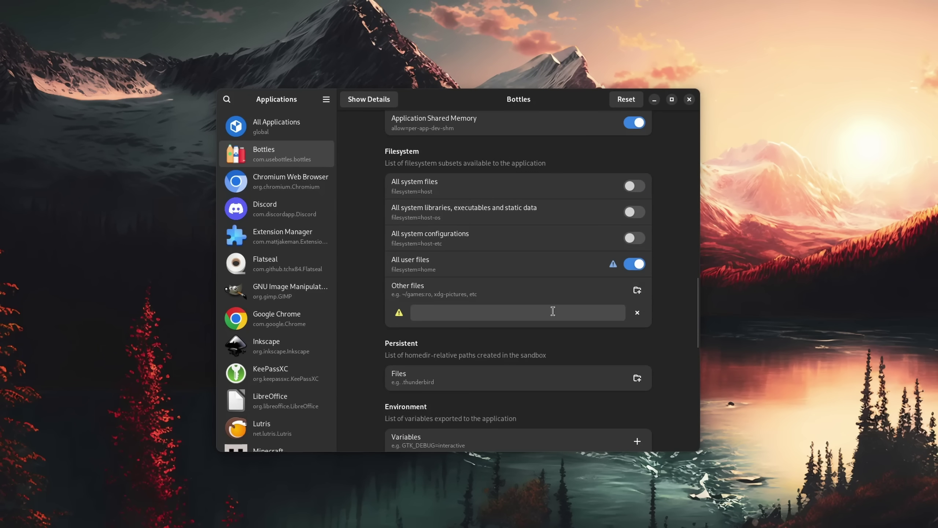
text(/mnt/HDDGaming)
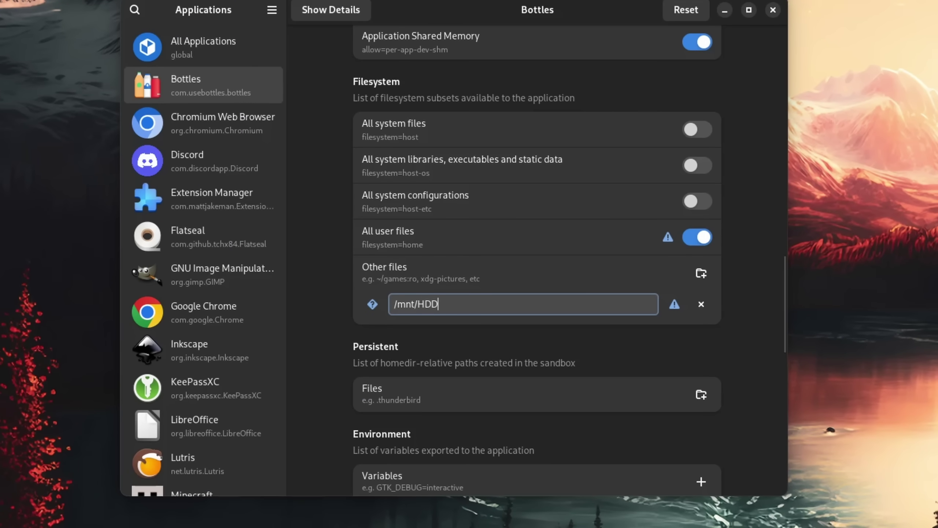
click(701, 274)
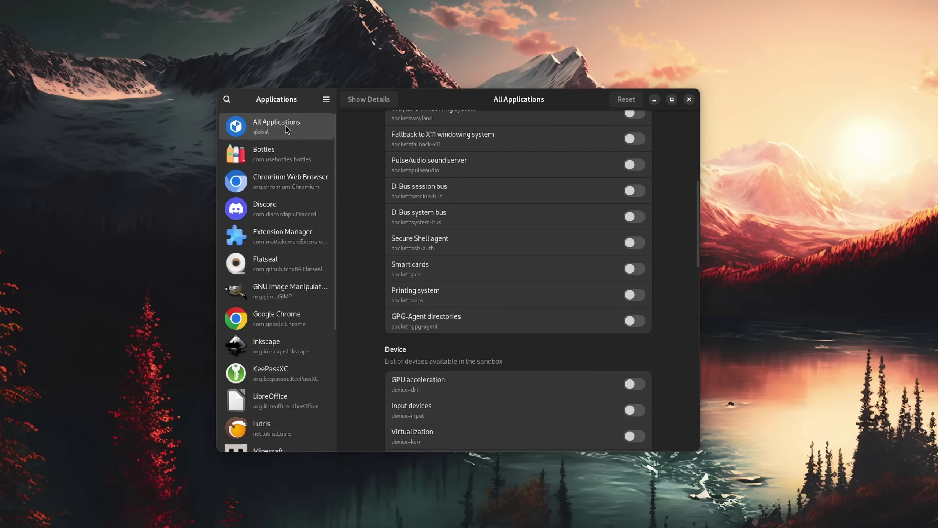
scroll(406, 222, down, 15)
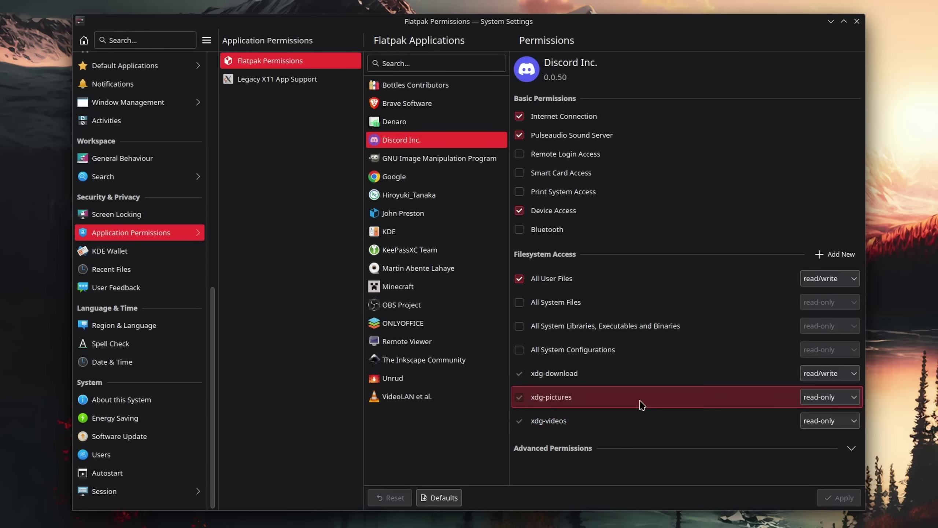
Step: Scroll through Discord's advanced Flatpak permissions to view its shared subsystems and sockets
scroll(739, 418, down, 4)
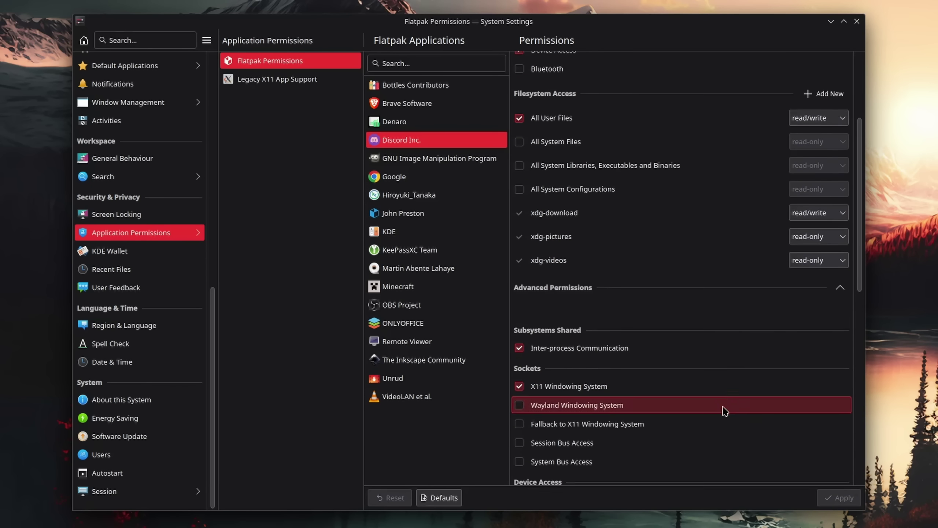
scroll(645, 255, up, 2)
scroll(613, 328, down, 2)
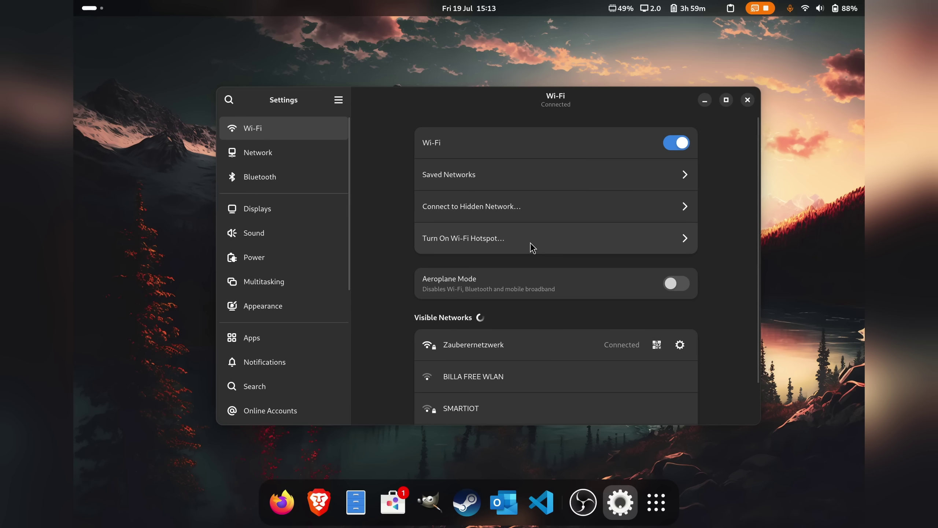
Step: Choose Turn On Wi-Fi Hotspot… on the Wi-Fi page to get the hotspot prompt
click(531, 244)
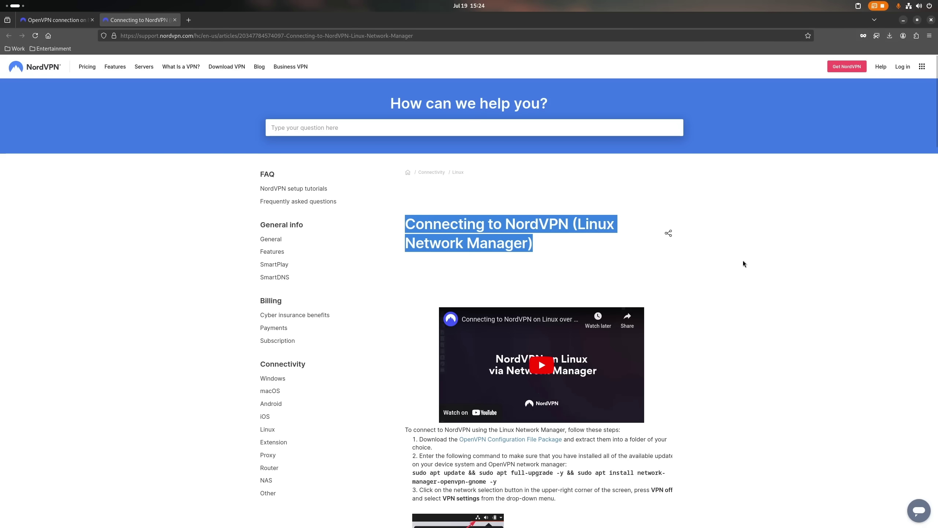
Step: Read further down the NordVPN Network Manager guide, then show Quick Settings with the VPN connection
scroll(795, 266, down, 10)
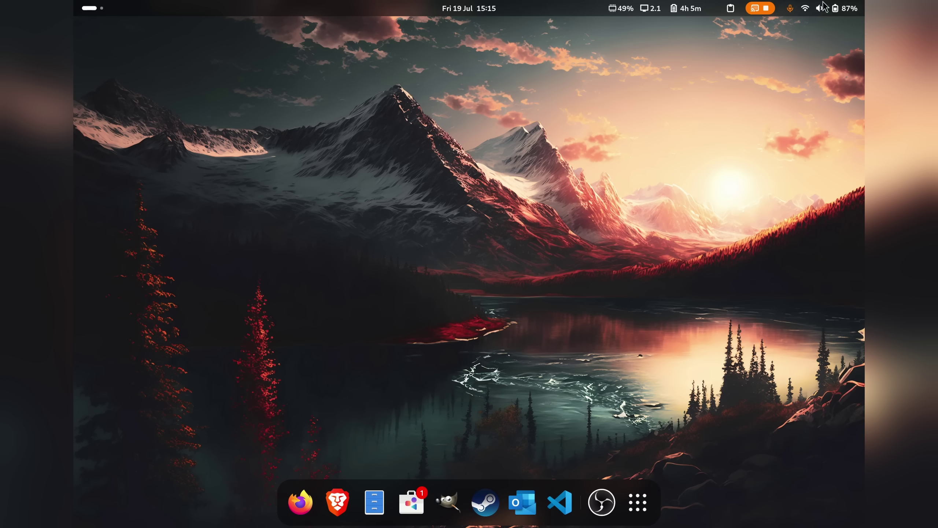
click(844, 6)
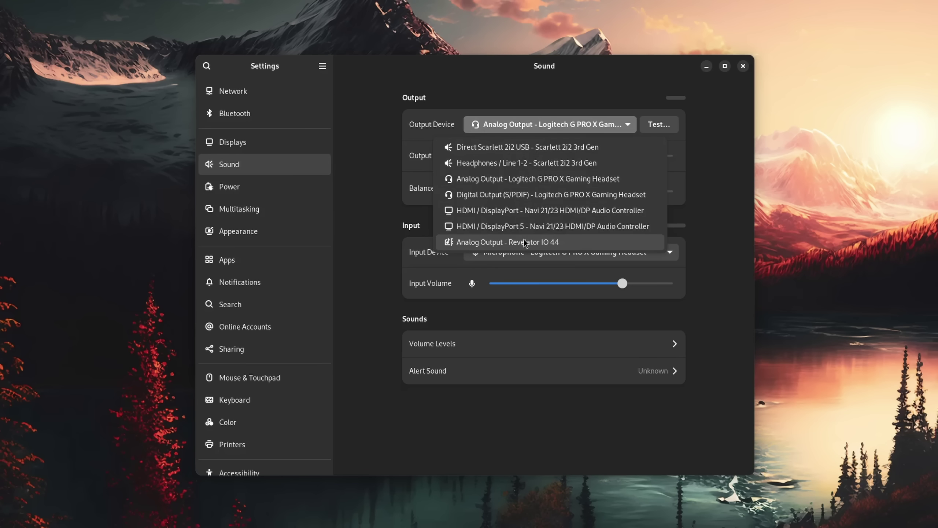
Step: Output sound to Revelator IO 44 as Analog Surround 5.1 and enable DTS on the HDMI output
click(524, 239)
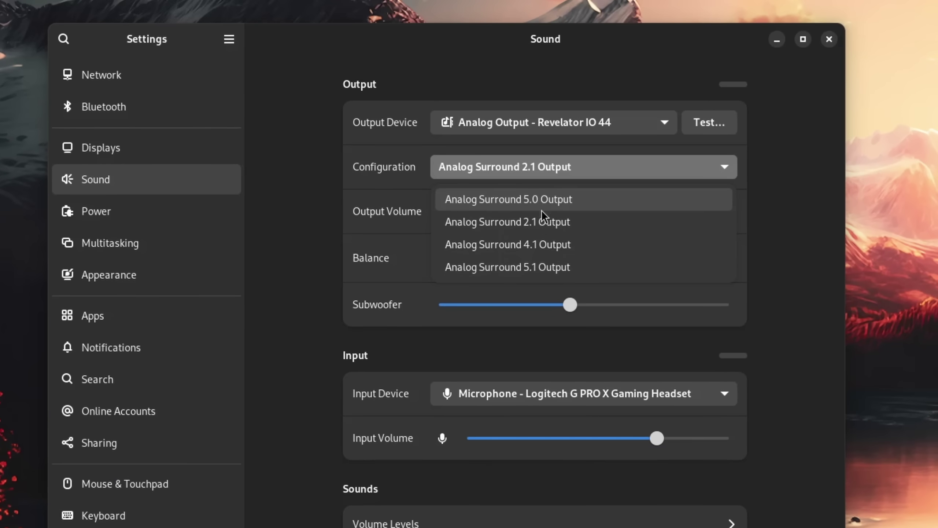
click(541, 267)
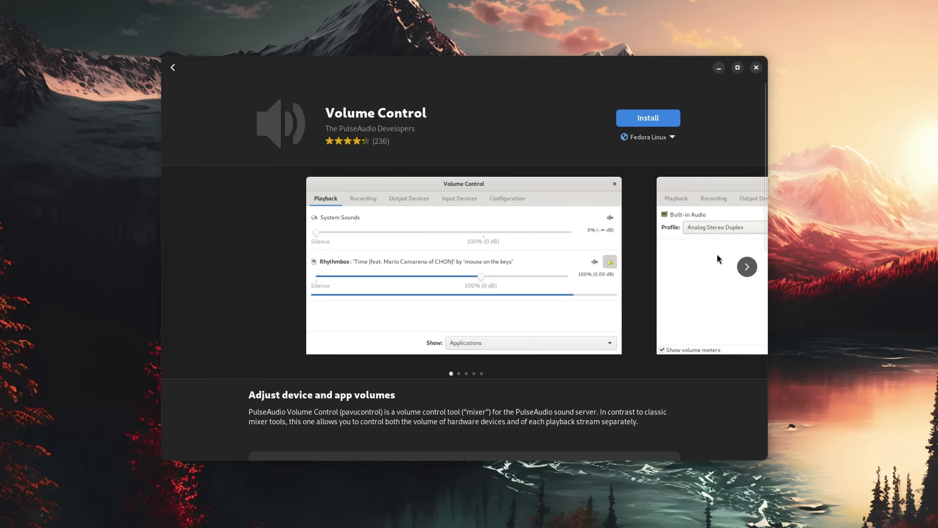
click(747, 266)
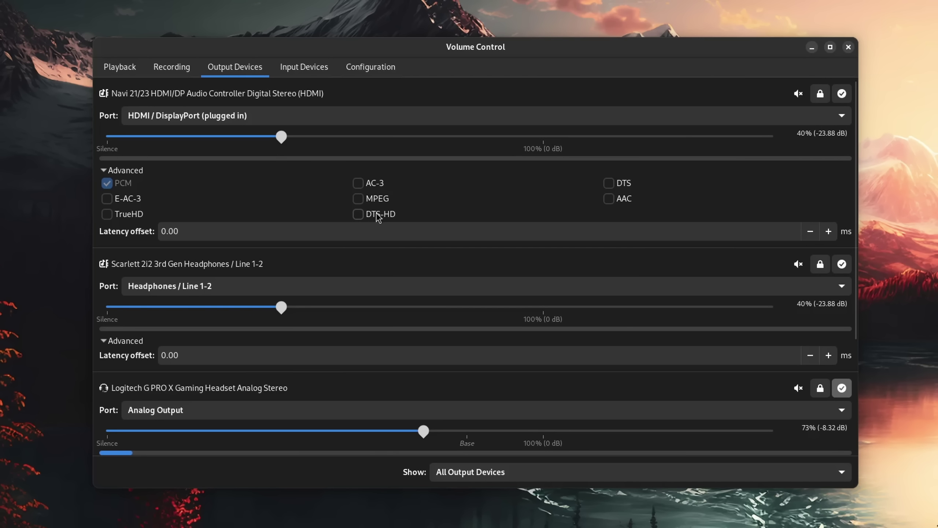
click(613, 183)
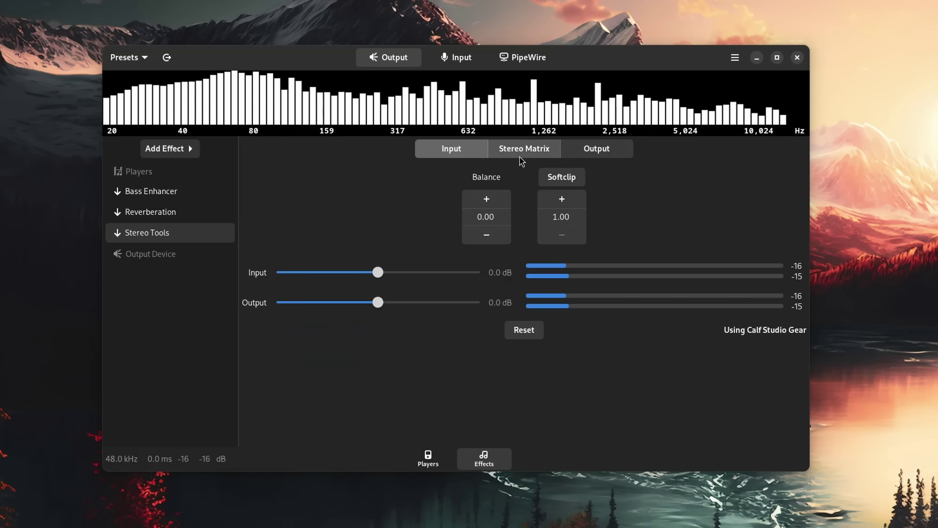
Step: Show the Stereo Matrix settings of the Stereo Tools effect
click(522, 153)
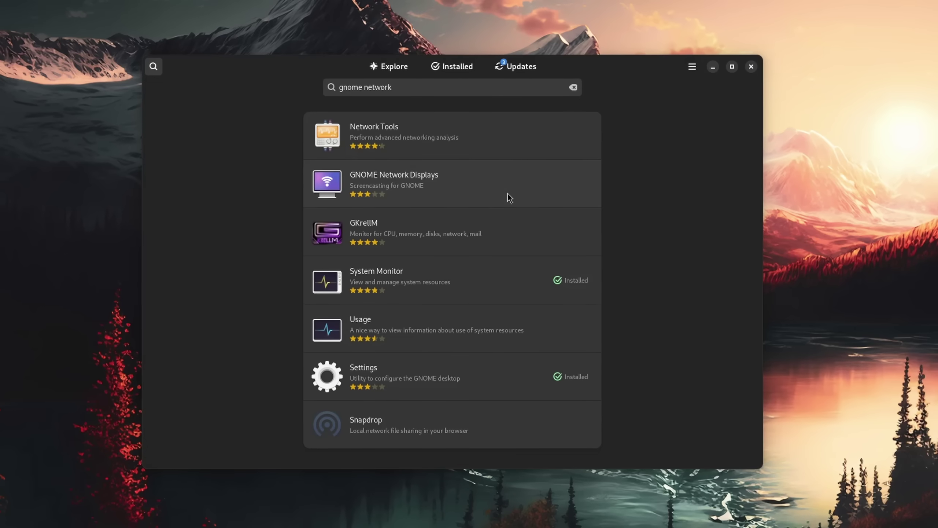
Step: Open the GNOME Network Displays app page and check its install sources list, then close it
click(508, 193)
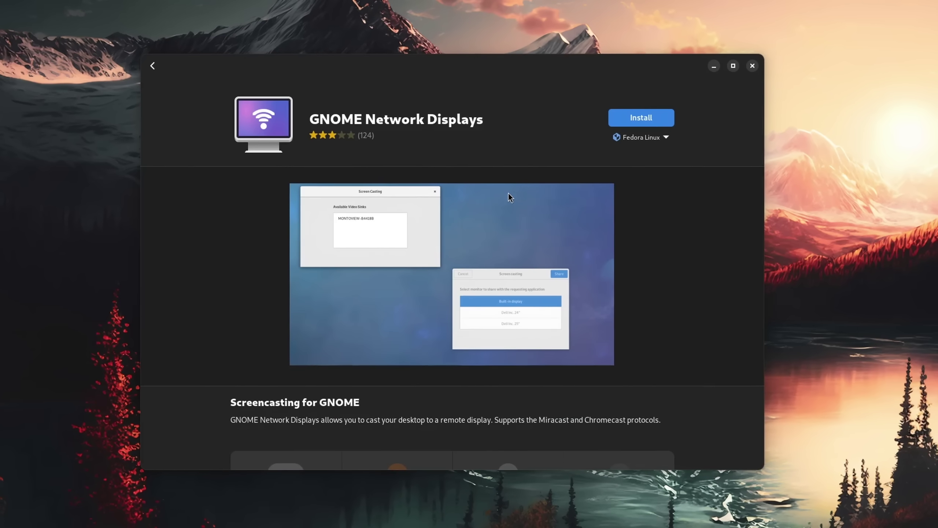
click(667, 138)
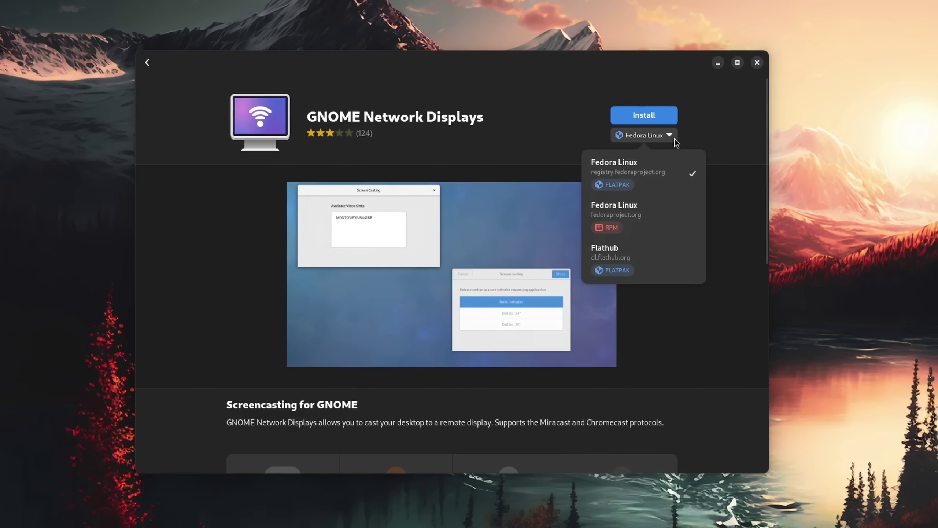
click(706, 142)
scroll(739, 140, down, 15)
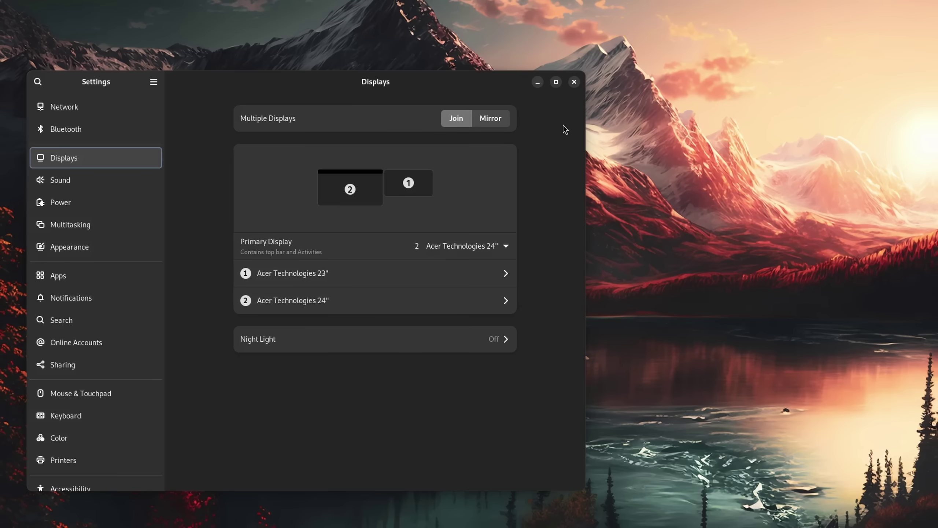
Step: Cycle the monitors between Mirror and Join with Super+P, then list mutter's experimental-features values
key(super+p)
key(super+p)
key(super+p)
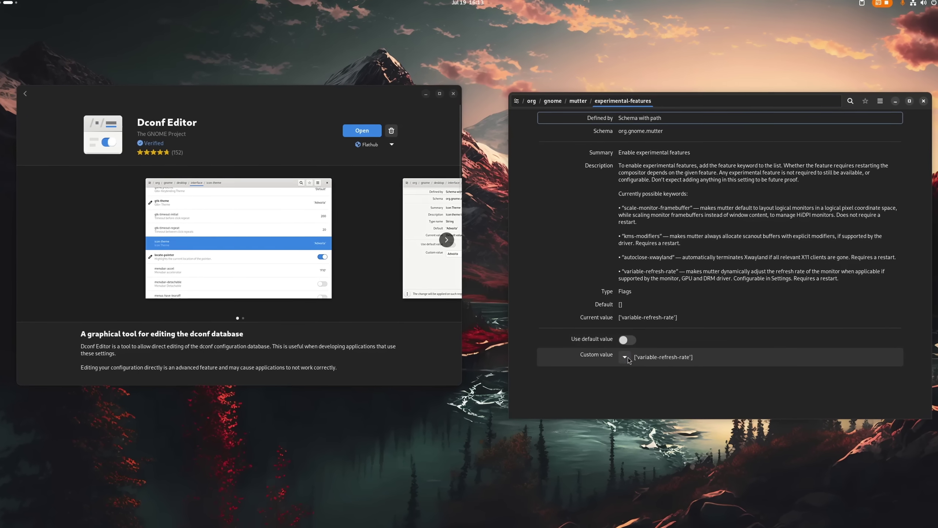
click(625, 357)
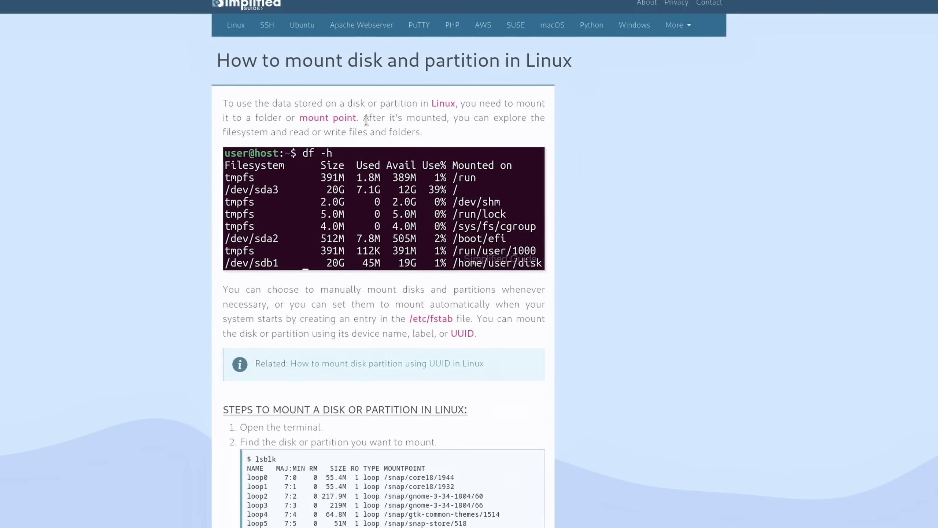
Step: Scroll the disk-mounting tutorial down to its lsblk and mount steps
scroll(609, 180, down, 10)
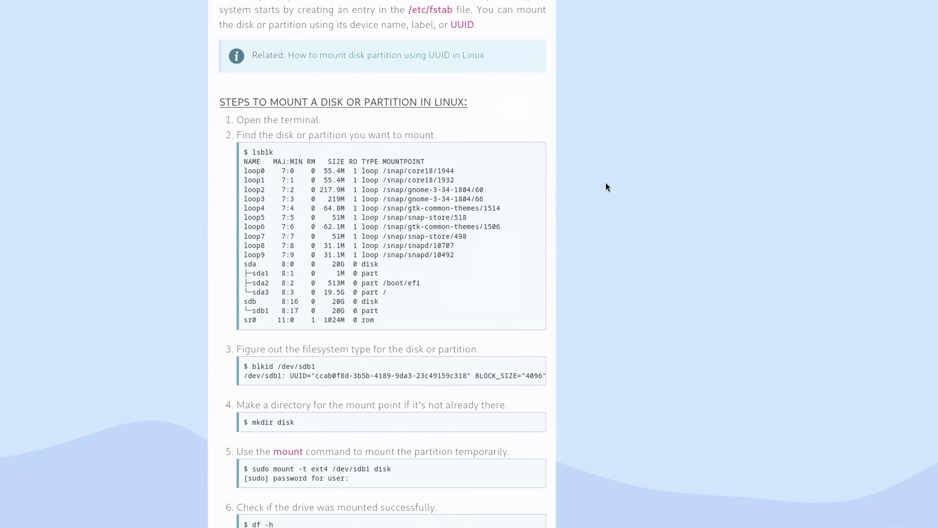